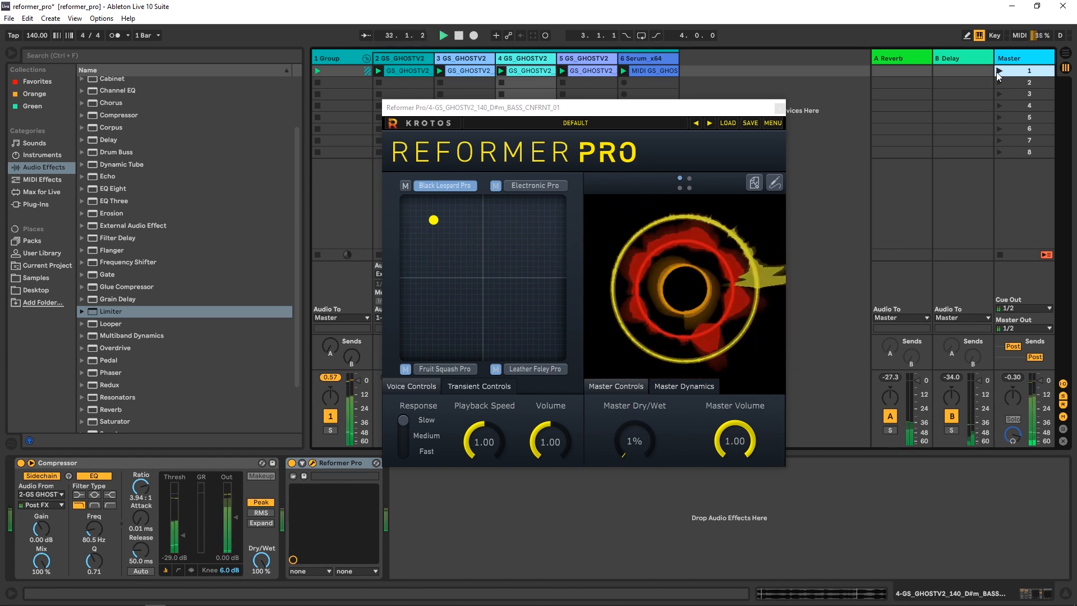
- Stop playback and display Reformer Pro's list of installed sound libraries, shifting the plug-in window clear of the bass track's mixer strip
{"action": "key", "text": "space"}
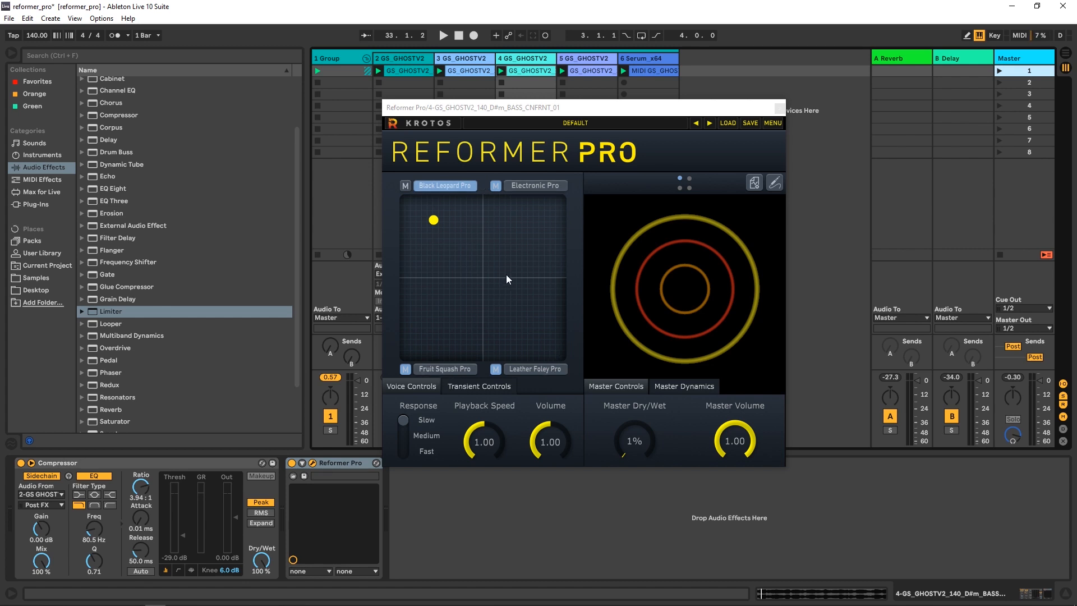
{"action": "left_click", "coordinate": [678, 179]}
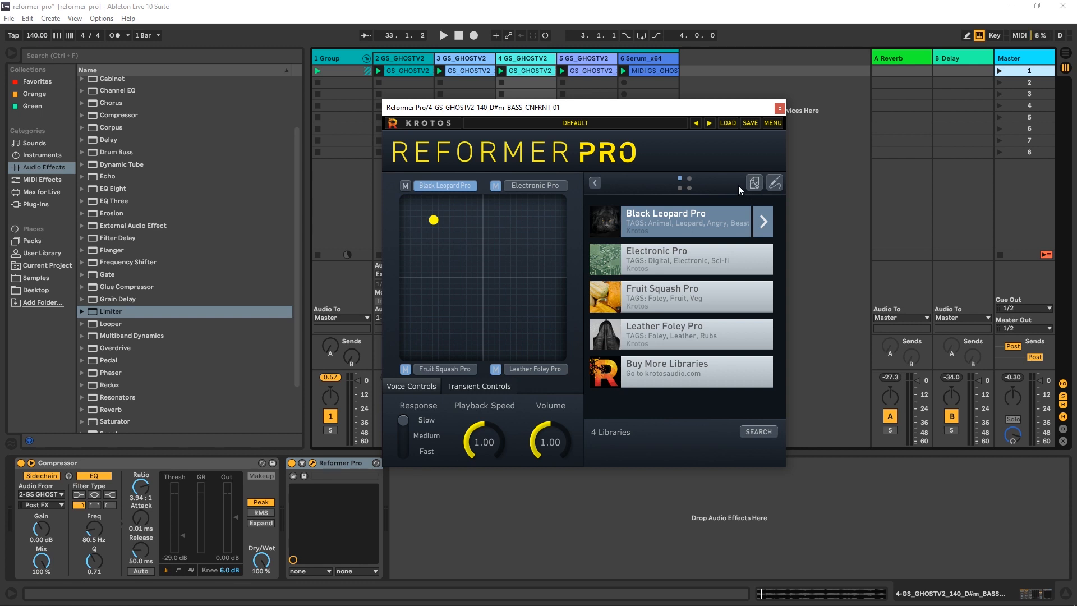
{"action": "left_click_drag", "start_coordinate": [465, 112], "coordinate": [654, 120]}
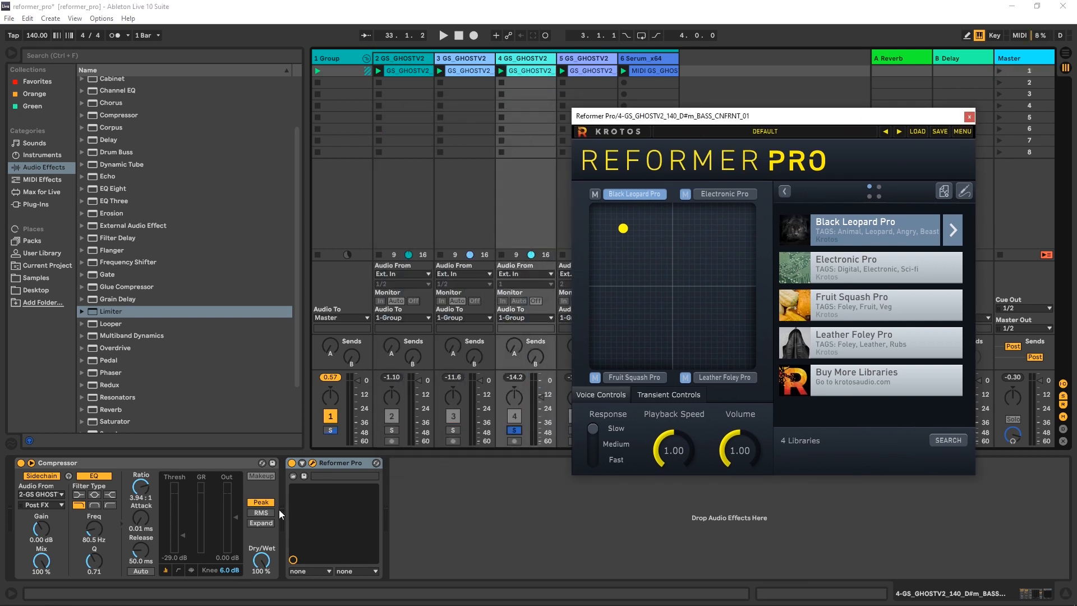
- Bypass the Reformer Pro device on the bass track and audition the loop without it
{"action": "left_click", "coordinate": [291, 462]}
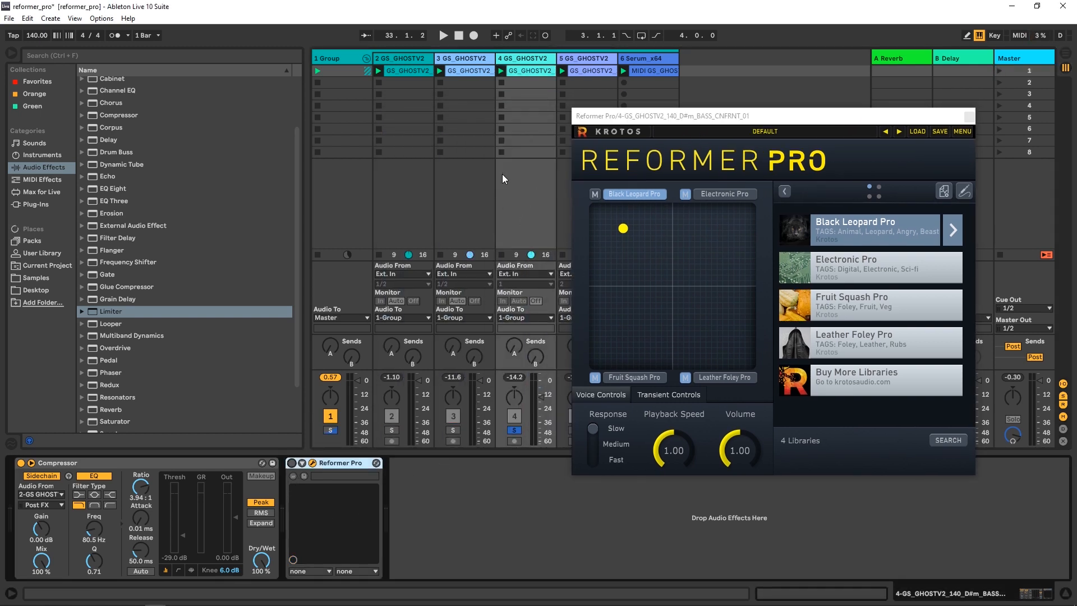
{"action": "left_click_drag", "start_coordinate": [663, 119], "coordinate": [657, 95]}
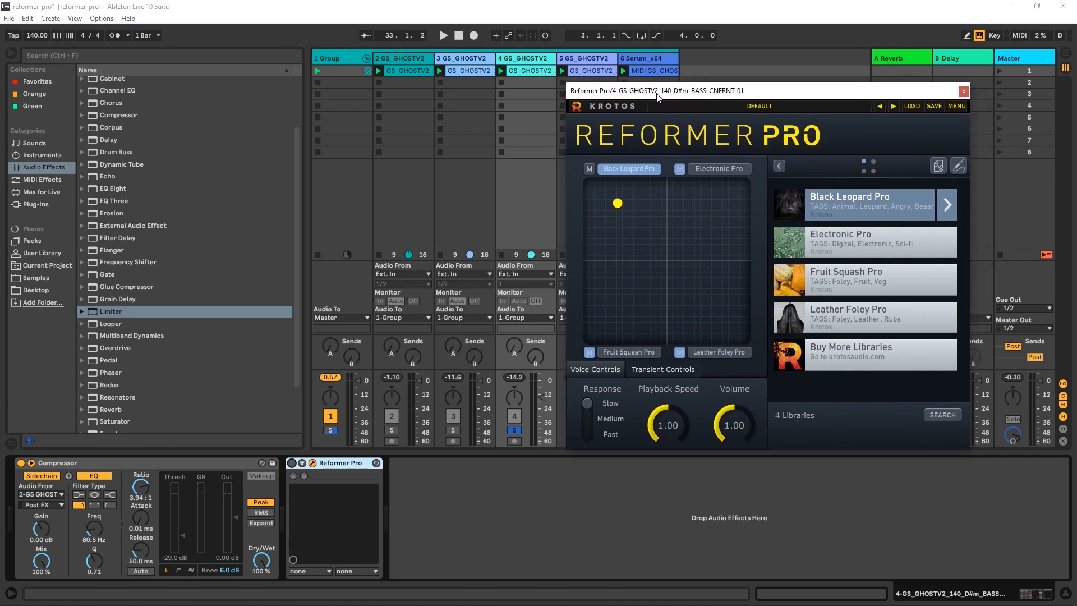
{"action": "key", "text": "space"}
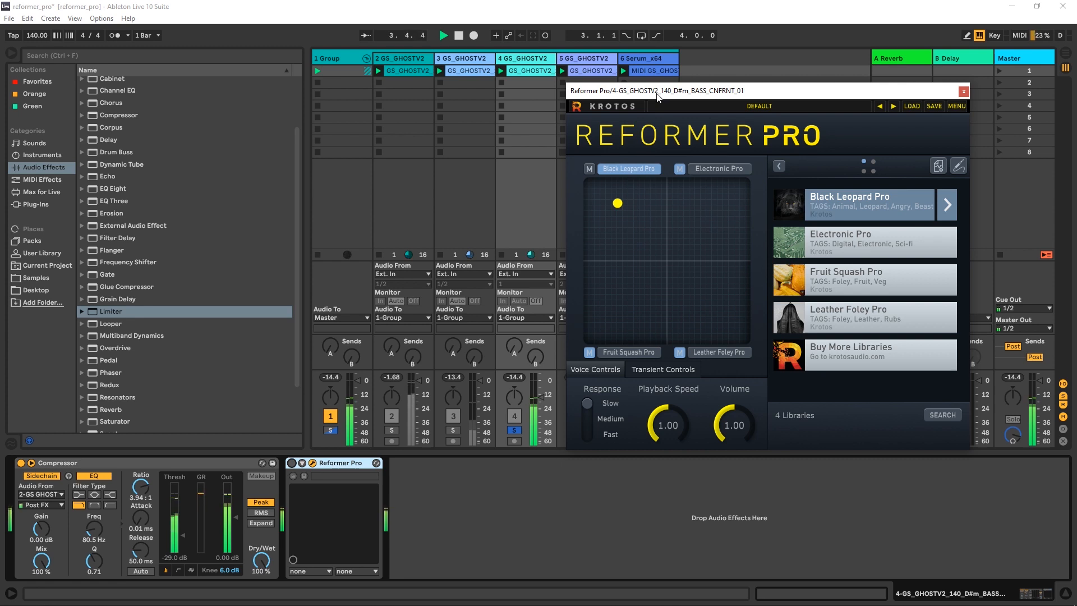
{"action": "key", "text": "space"}
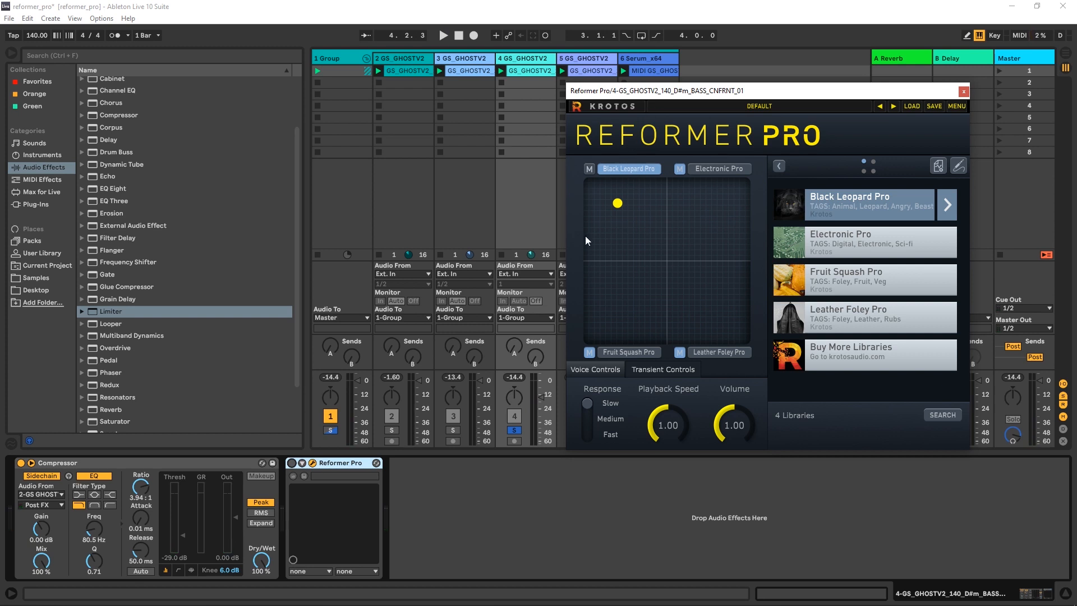
- Re-enable the Reformer Pro device and audition the bass loop with its circular visualizer shown
{"action": "left_click", "coordinate": [291, 462]}
{"action": "left_click", "coordinate": [292, 462]}
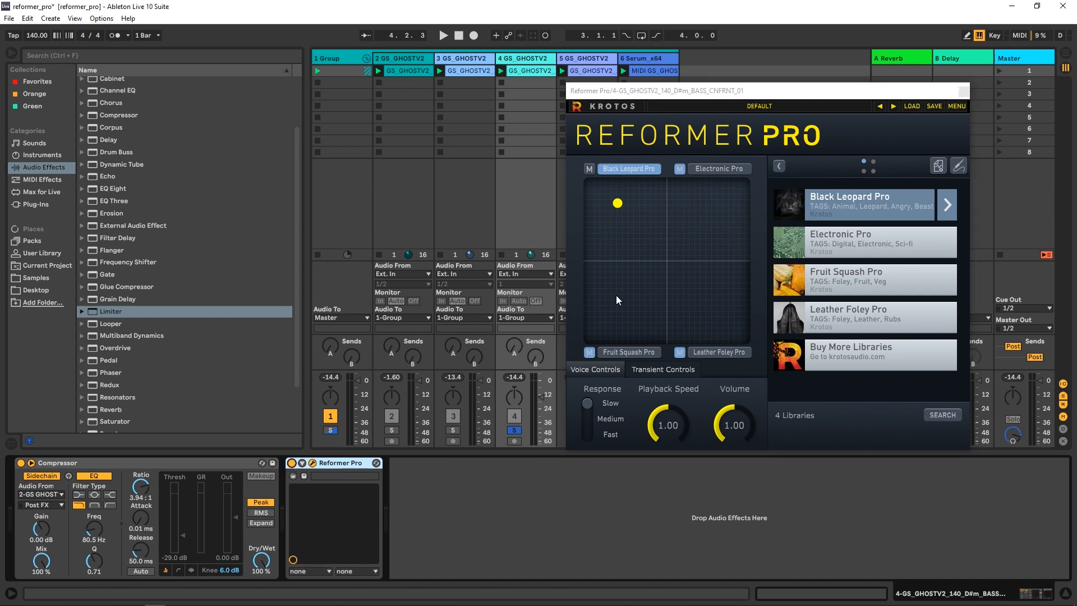
{"action": "key", "text": "space"}
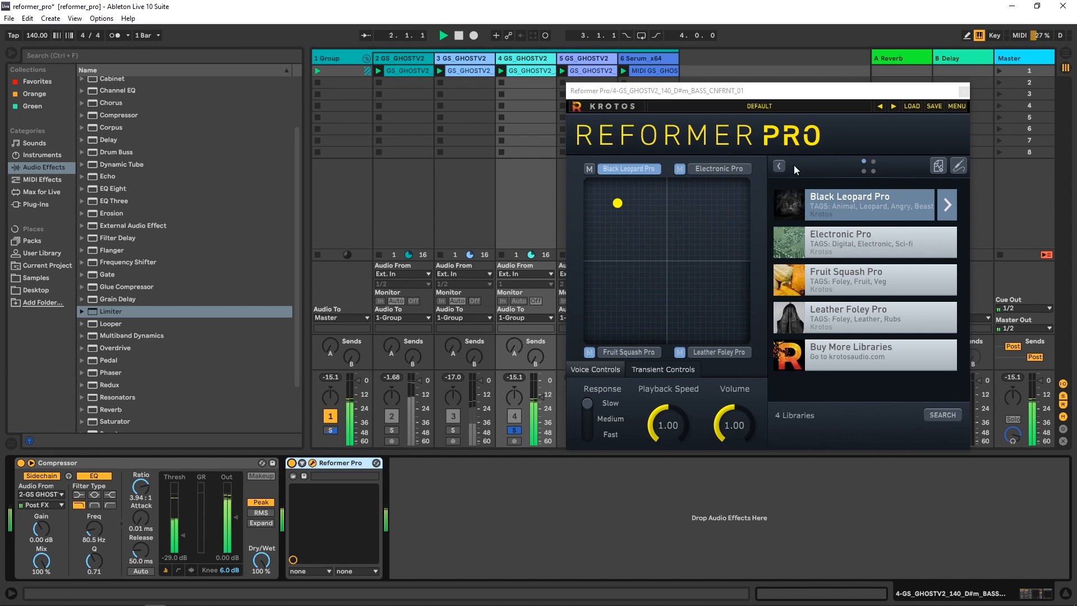
{"action": "left_click", "coordinate": [778, 166]}
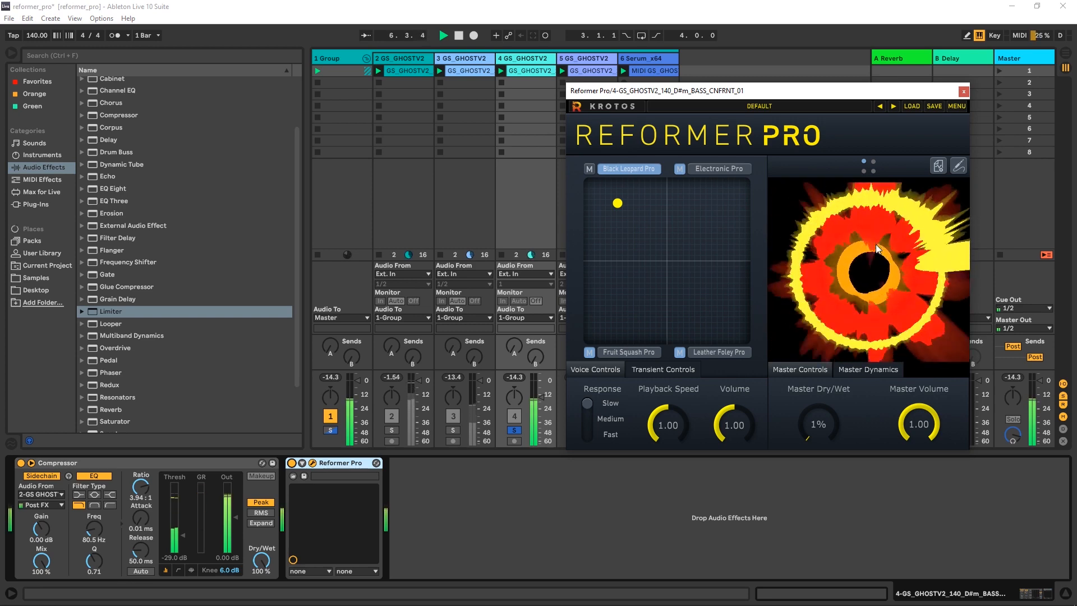
{"action": "key", "text": "space"}
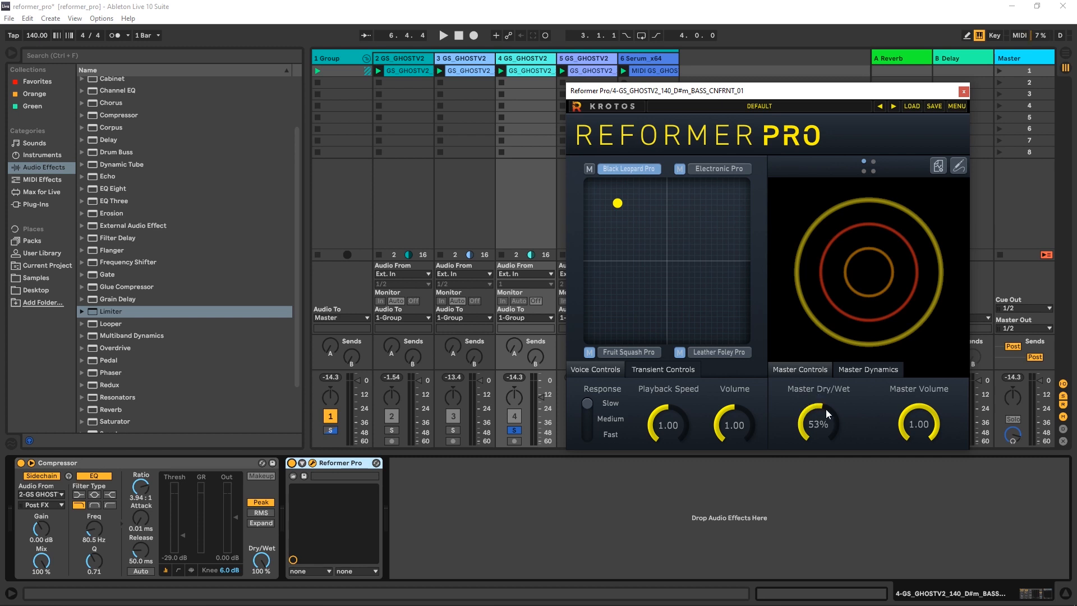
- Set Reformer Pro's Master Dry/Wet to 100% and audition the bass loop
{"action": "left_click_drag", "start_coordinate": [832, 403], "coordinate": [829, 360]}
{"action": "key", "text": "space"}
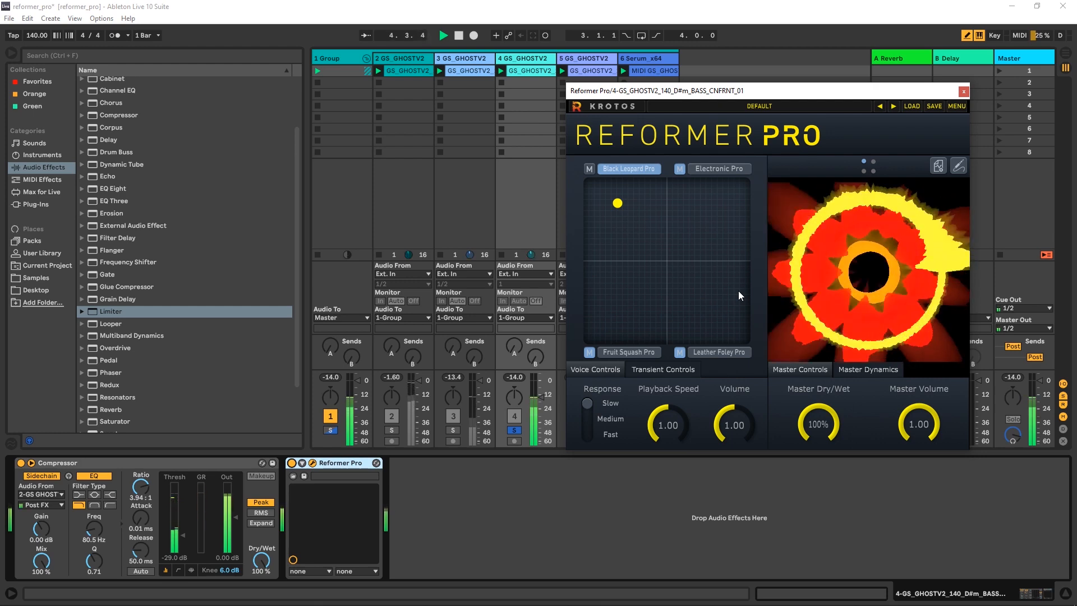
{"action": "key", "text": "space"}
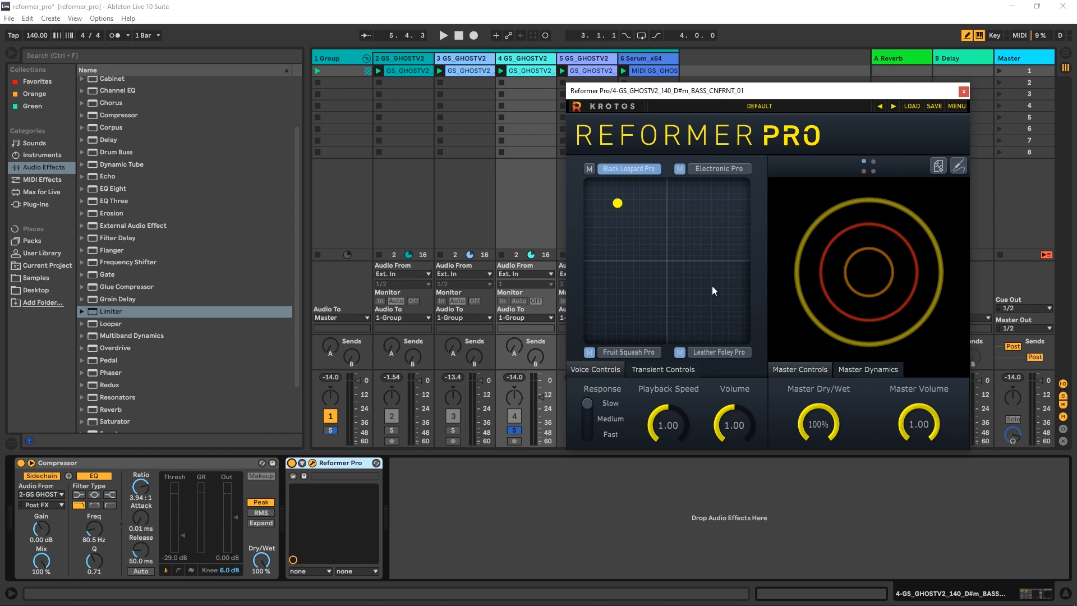
- Open the Black Leopard Pro library and preview several of its samples, including throat_grunt, throat_aggressive_throat_grunt and purr_hiss_grunt
{"action": "left_click", "coordinate": [866, 164]}
{"action": "left_click", "coordinate": [948, 206]}
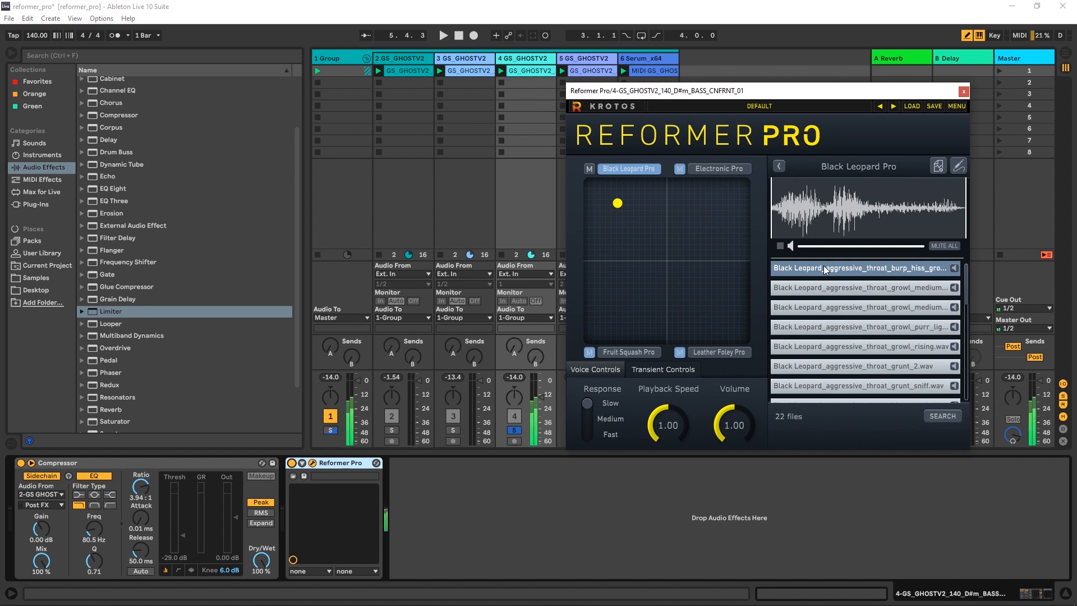
{"action": "left_click", "coordinate": [825, 287]}
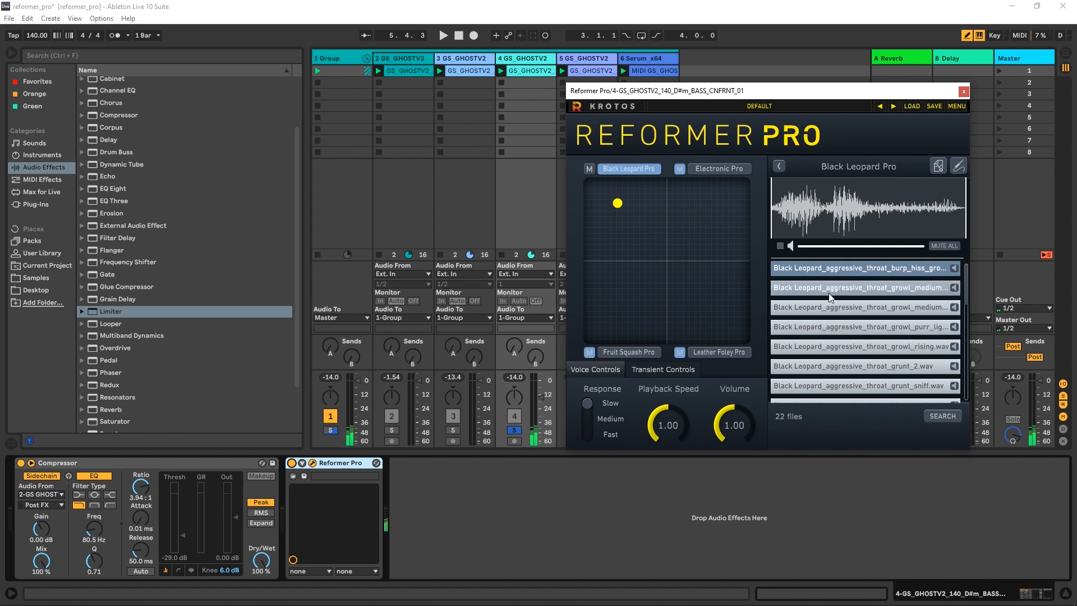
{"action": "scroll", "coordinate": [835, 337], "scroll_direction": "down", "scroll_amount": 5}
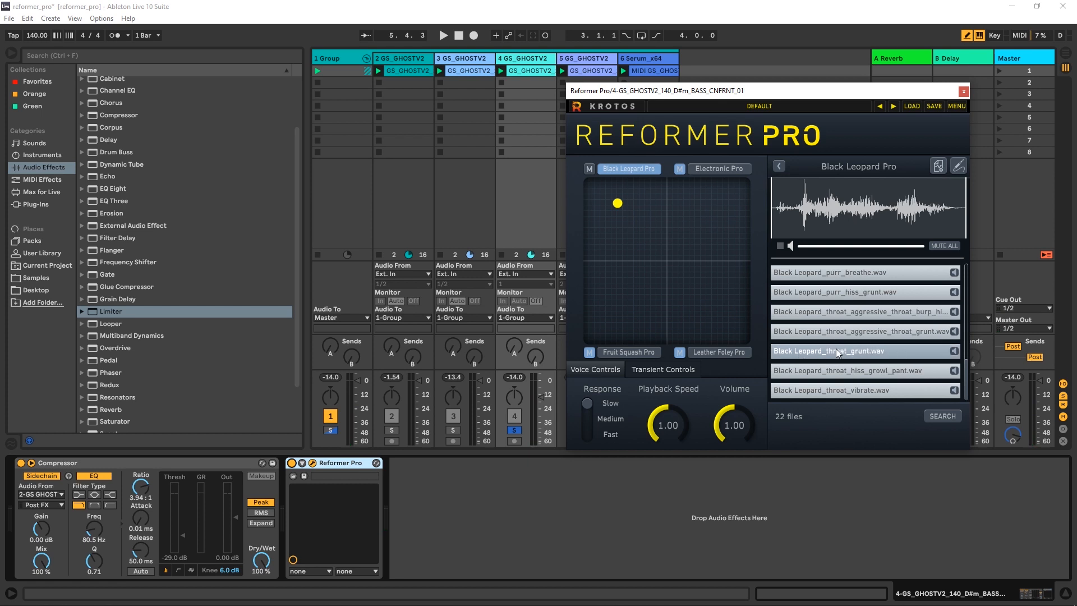
{"action": "left_click", "coordinate": [829, 349]}
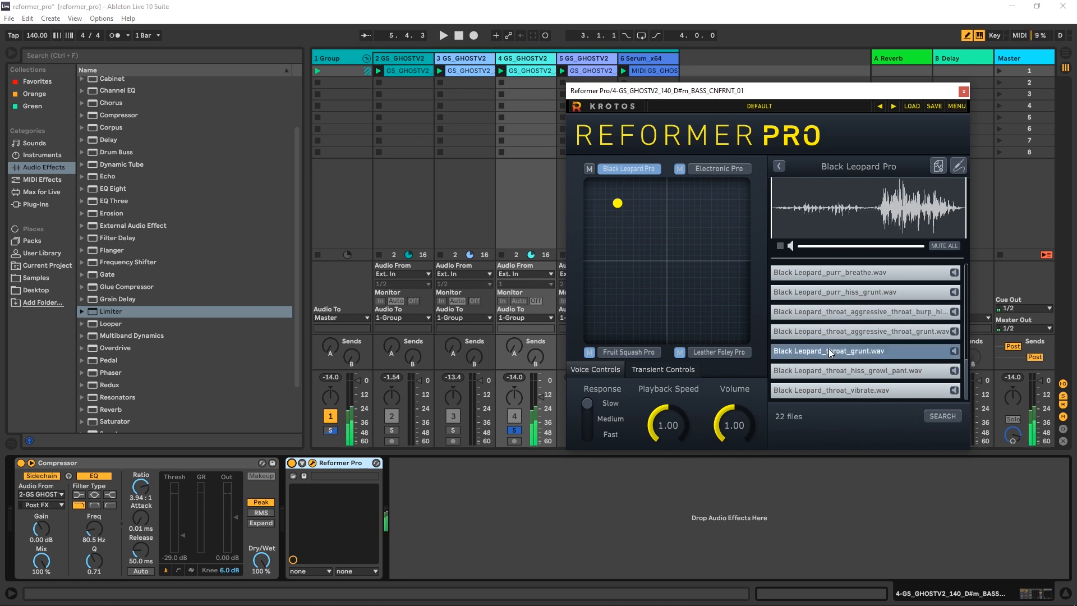
{"action": "left_click", "coordinate": [826, 330]}
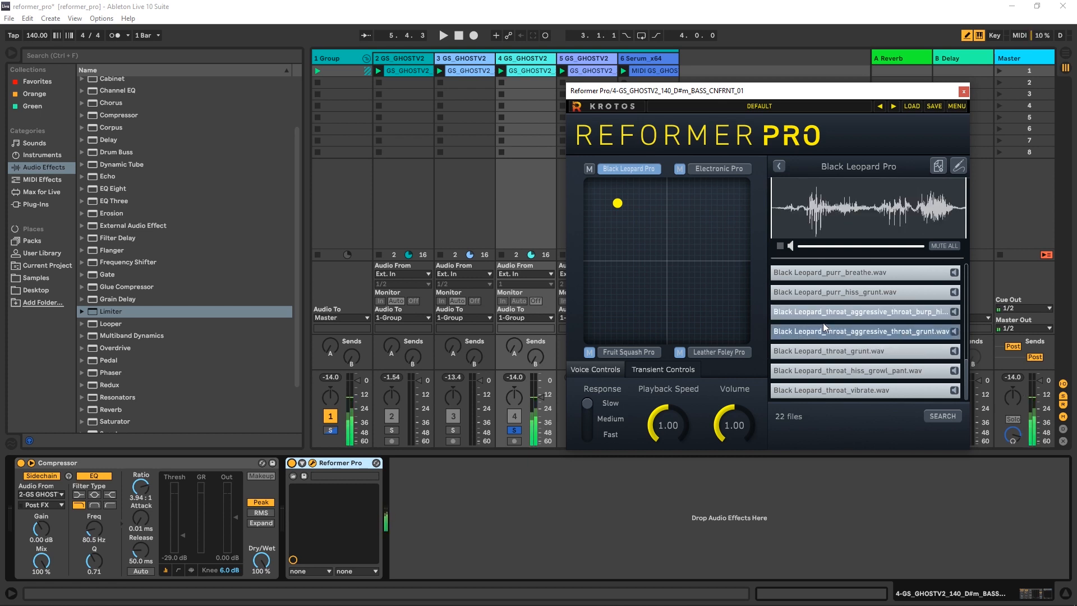
{"action": "left_click", "coordinate": [823, 293]}
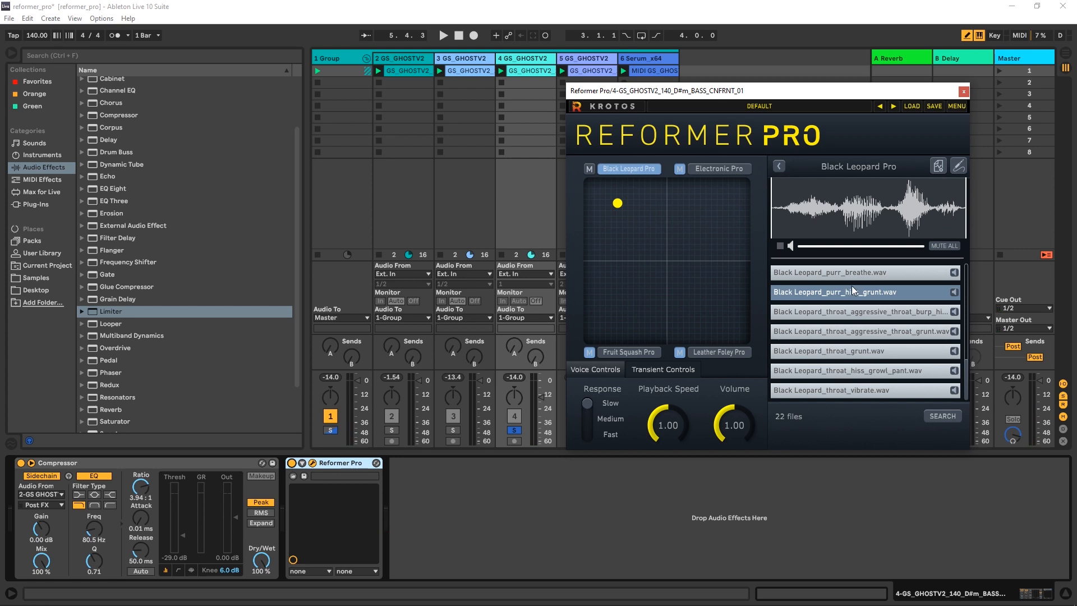
- Mute the purr_hiss_grunt, purr_breathe, grunt_groan_roar and close_light_grunt samples in the Black Leopard Pro library and audition the bass clip
{"action": "left_click", "coordinate": [953, 292]}
{"action": "scroll", "coordinate": [946, 323], "scroll_direction": "up", "scroll_amount": 3}
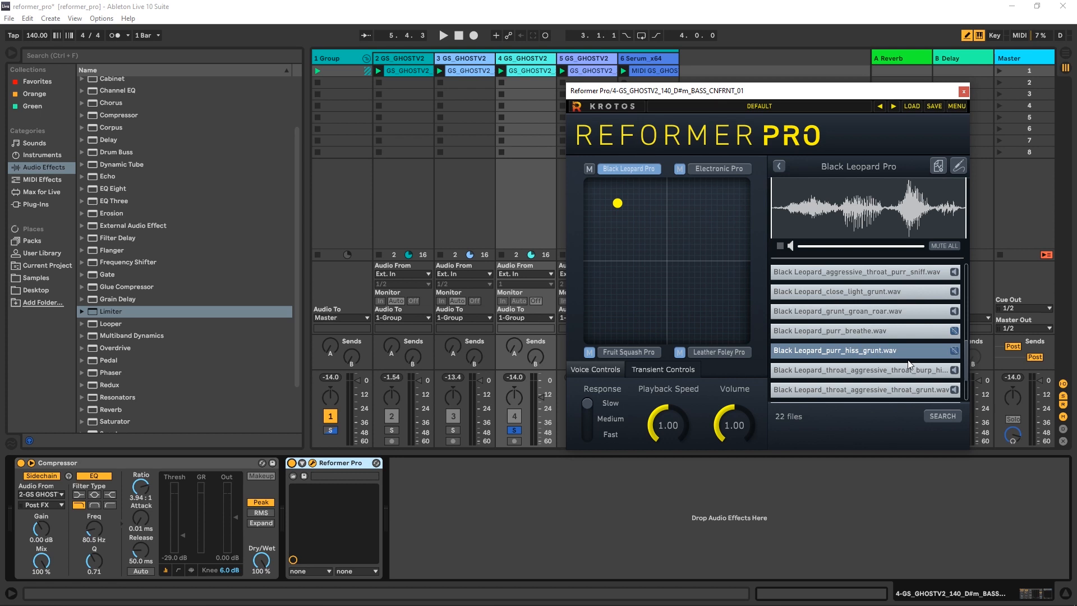
{"action": "left_click", "coordinate": [954, 312]}
{"action": "left_click", "coordinate": [953, 292]}
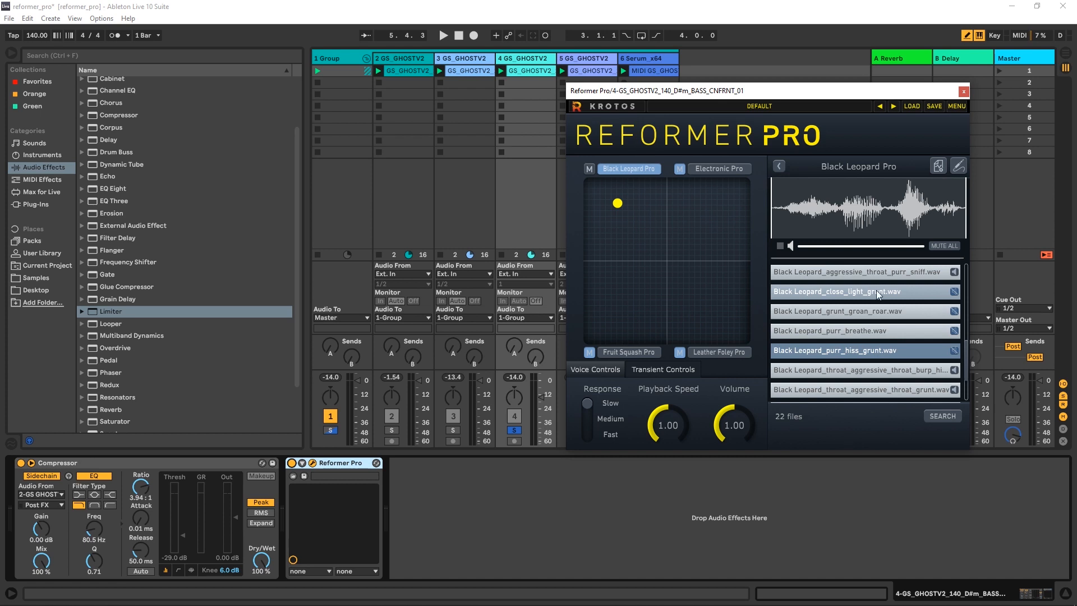
{"action": "left_click", "coordinate": [502, 70]}
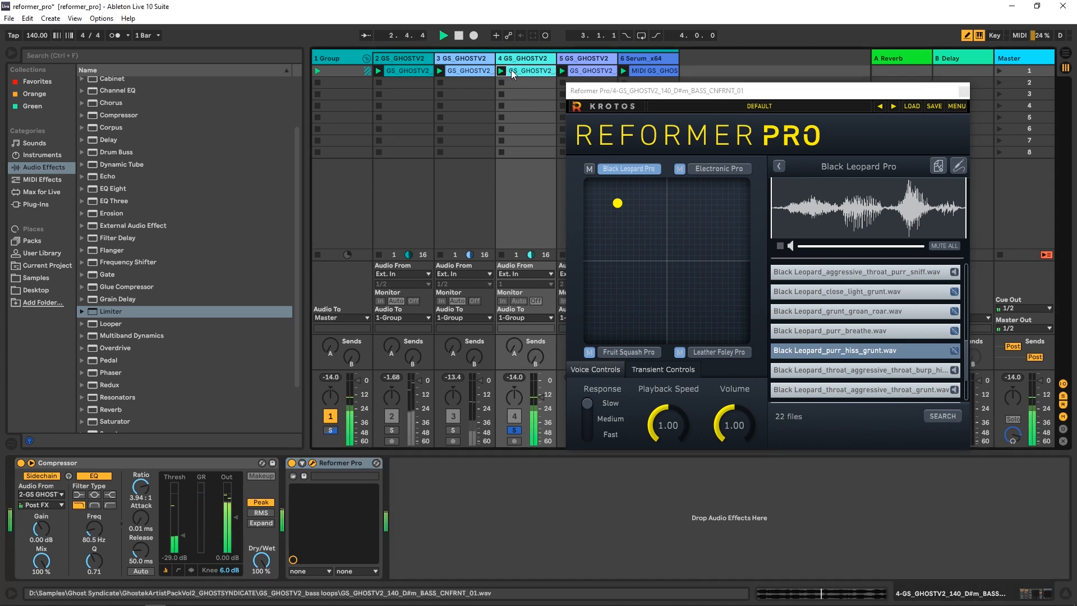
{"action": "key", "text": "space"}
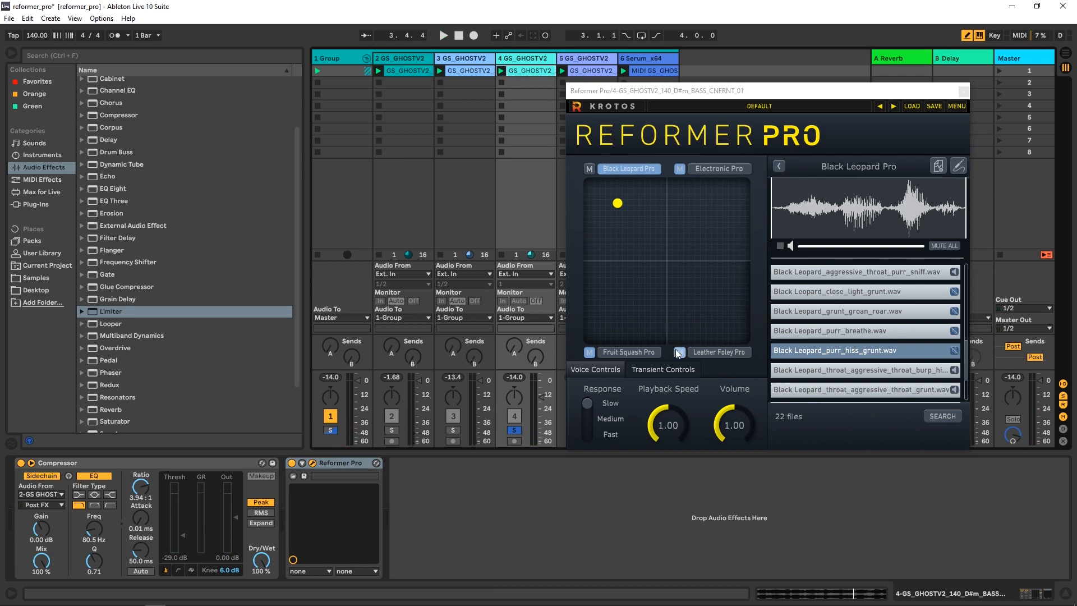
- Unmute the Electronic, Fruit Squash and Leather Foley voices and move the blend point toward Electronic Pro during playback
{"action": "left_click", "coordinate": [587, 353]}
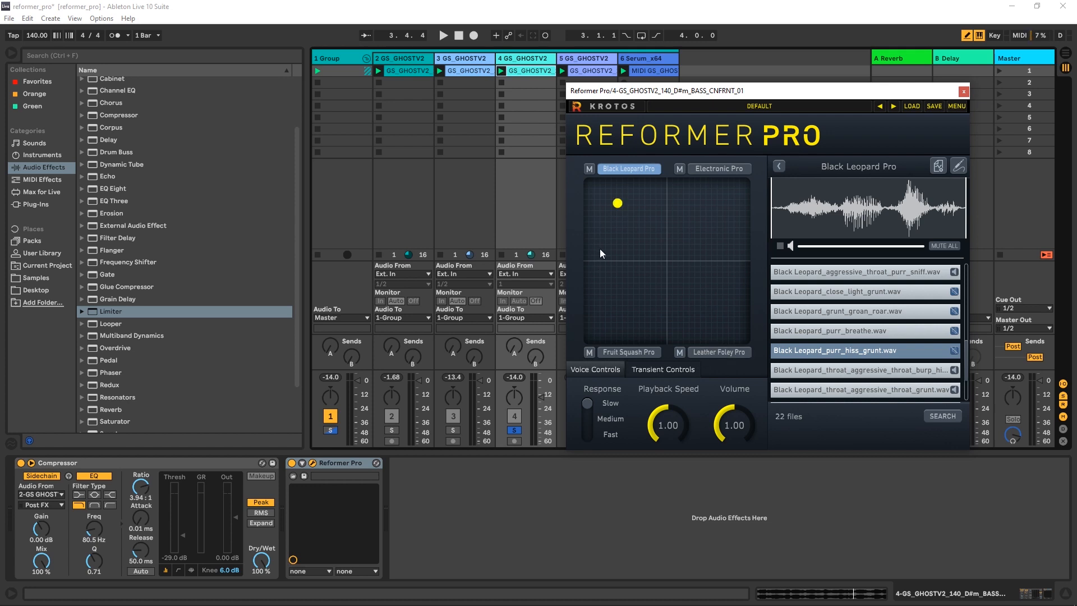
{"action": "key", "text": "space"}
{"action": "left_click_drag", "start_coordinate": [614, 206], "coordinate": [711, 211]}
{"action": "key", "text": "space"}
- Return to the visualizer with the bass track soloed, set Master Dry/Wet to 12% and start playback
{"action": "left_click", "coordinate": [513, 429]}
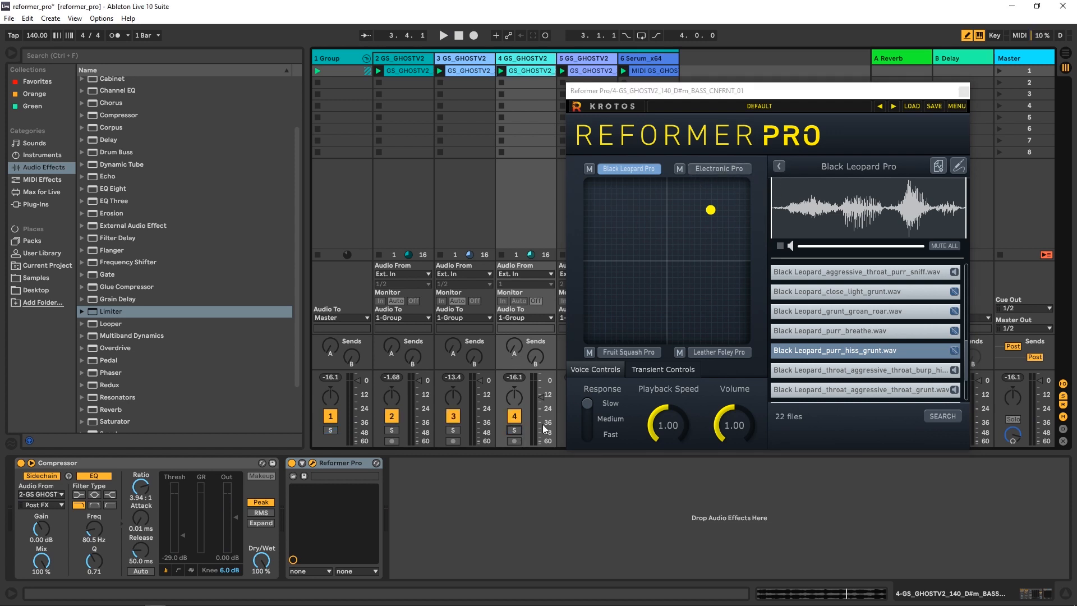
{"action": "left_click", "coordinate": [516, 430]}
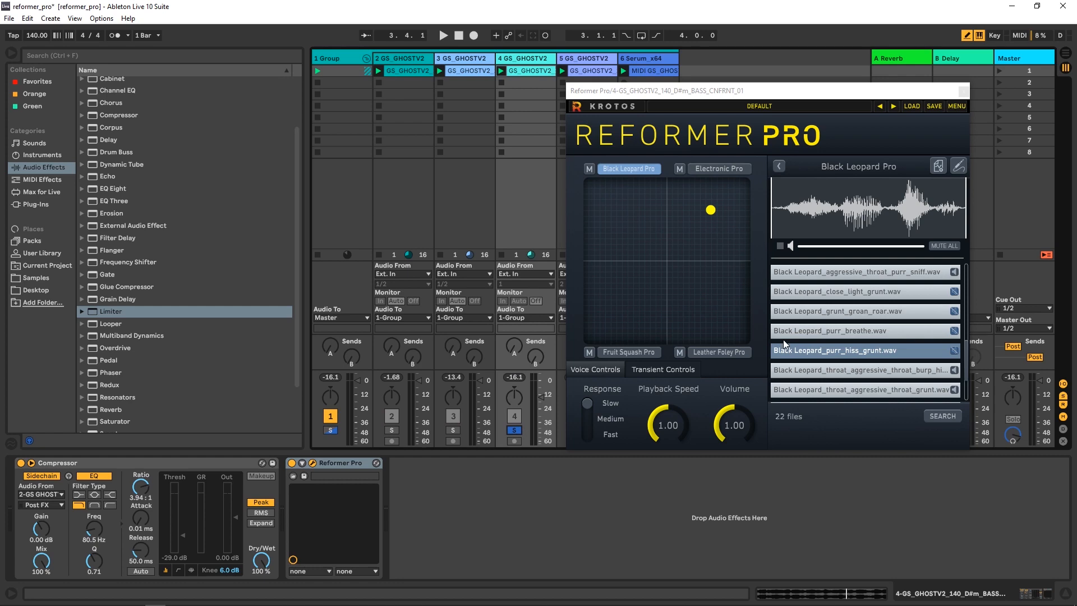
{"action": "left_click", "coordinate": [777, 166]}
{"action": "left_click", "coordinate": [778, 166]}
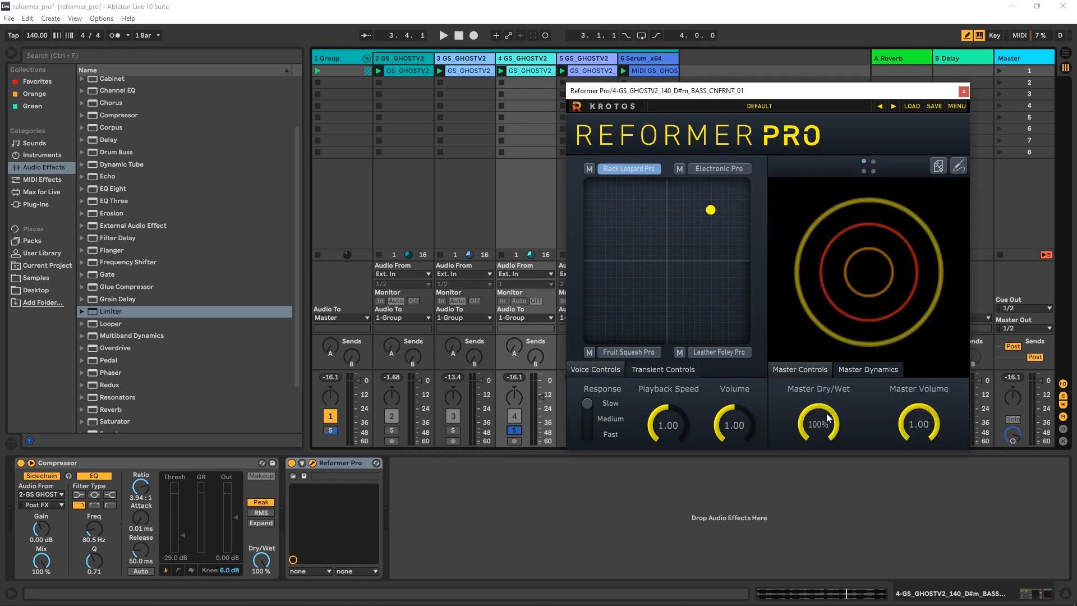
{"action": "left_click_drag", "start_coordinate": [827, 414], "coordinate": [775, 436]}
{"action": "key", "text": "space"}
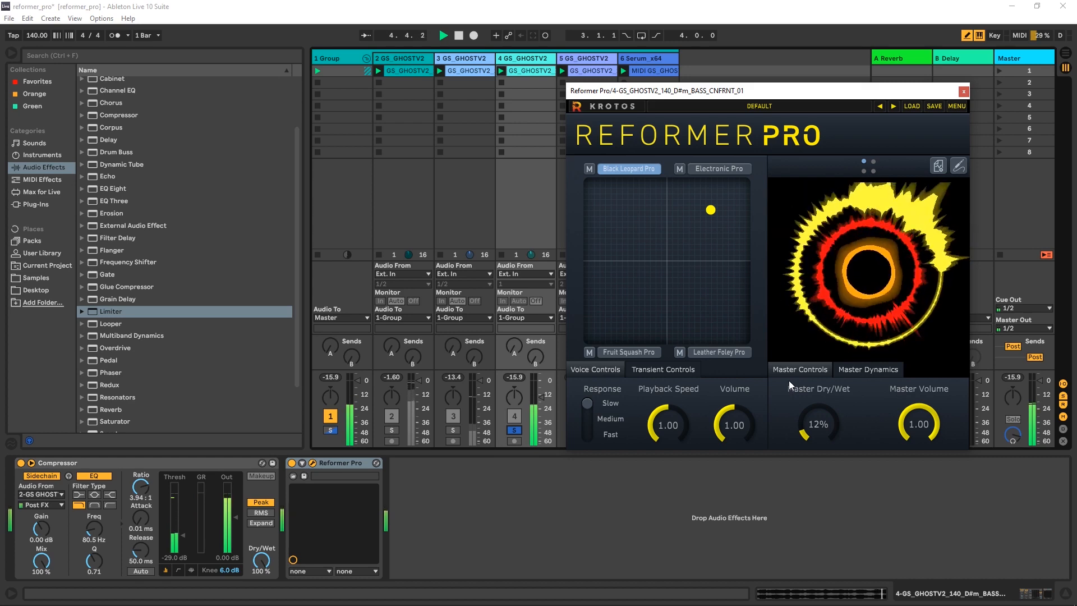
- Unsolo the bass track and move the blend point toward Fruit Squash Pro while the full mix plays
{"action": "left_click", "coordinate": [514, 430]}
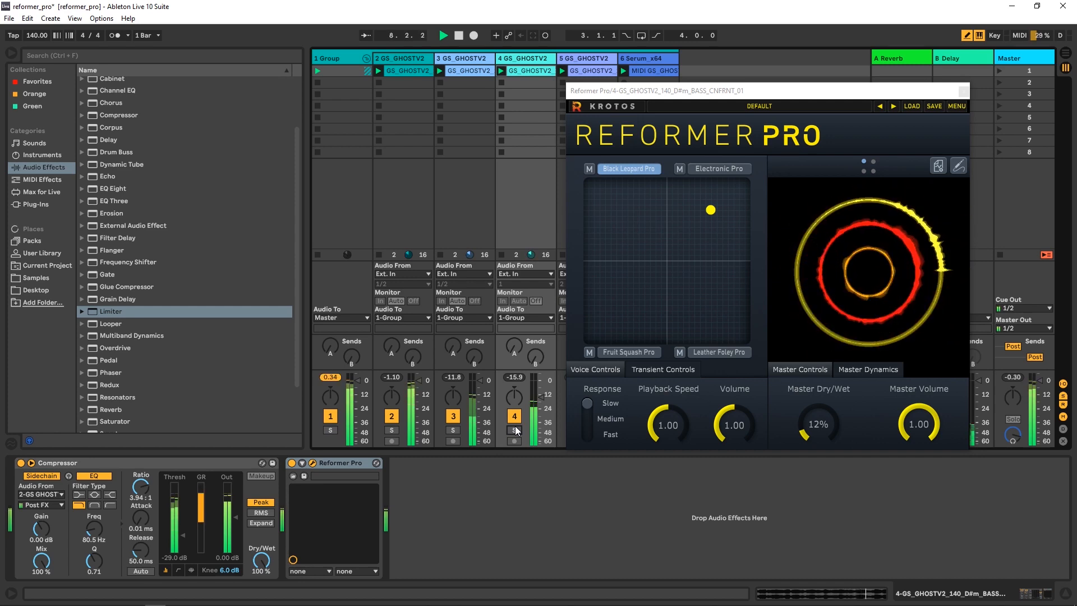
{"action": "left_click_drag", "start_coordinate": [710, 210], "coordinate": [631, 314]}
{"action": "key", "text": "space"}
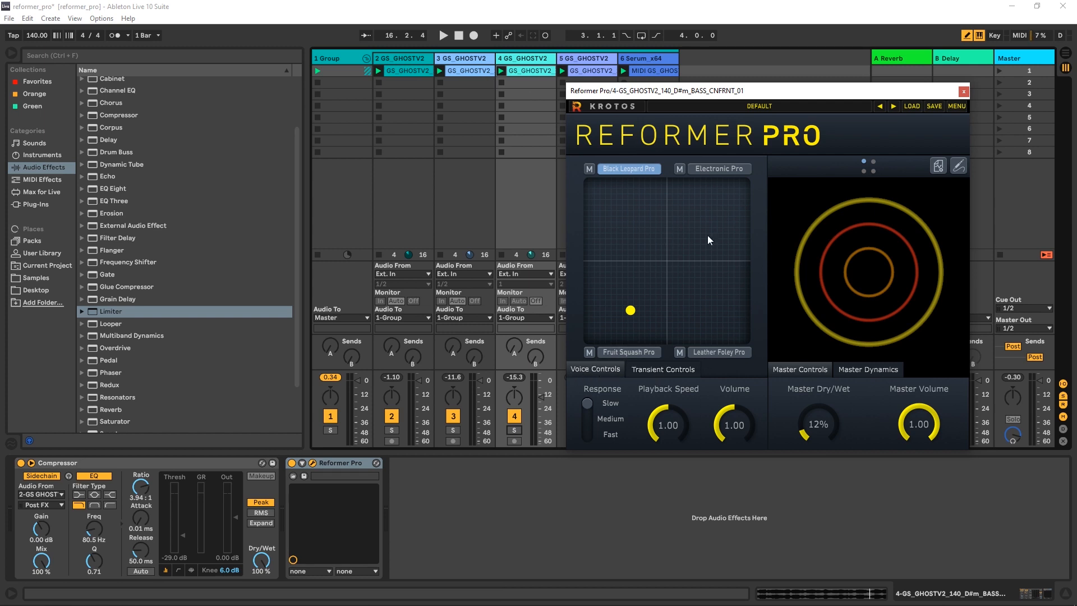
- Show the Transient Controls and Master Dynamics settings, and open Reformer Pro's Dynamic Input section
{"action": "left_click", "coordinate": [660, 374]}
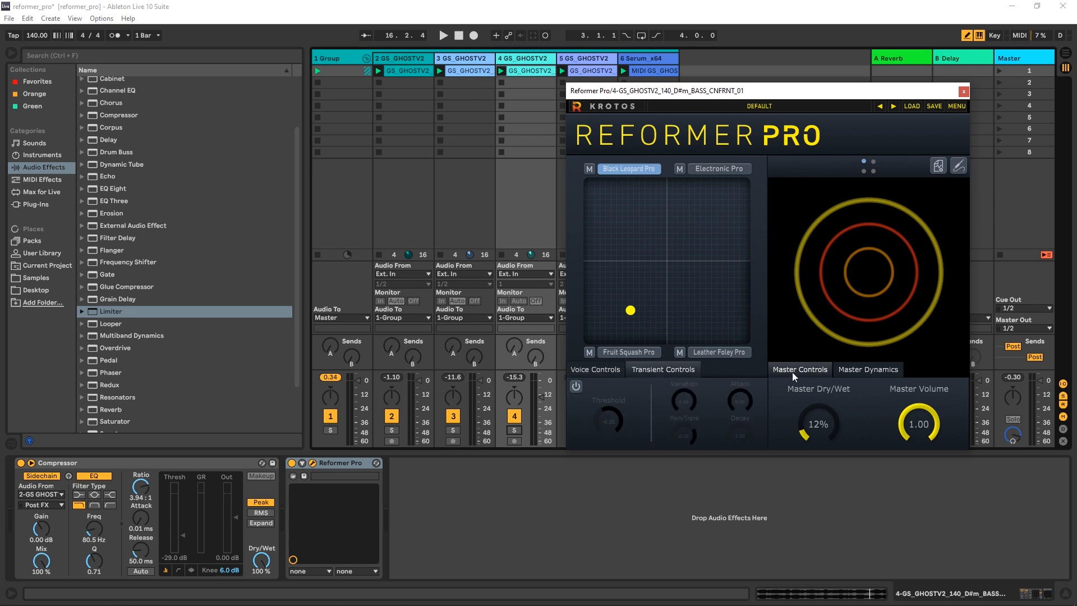
{"action": "left_click", "coordinate": [866, 371]}
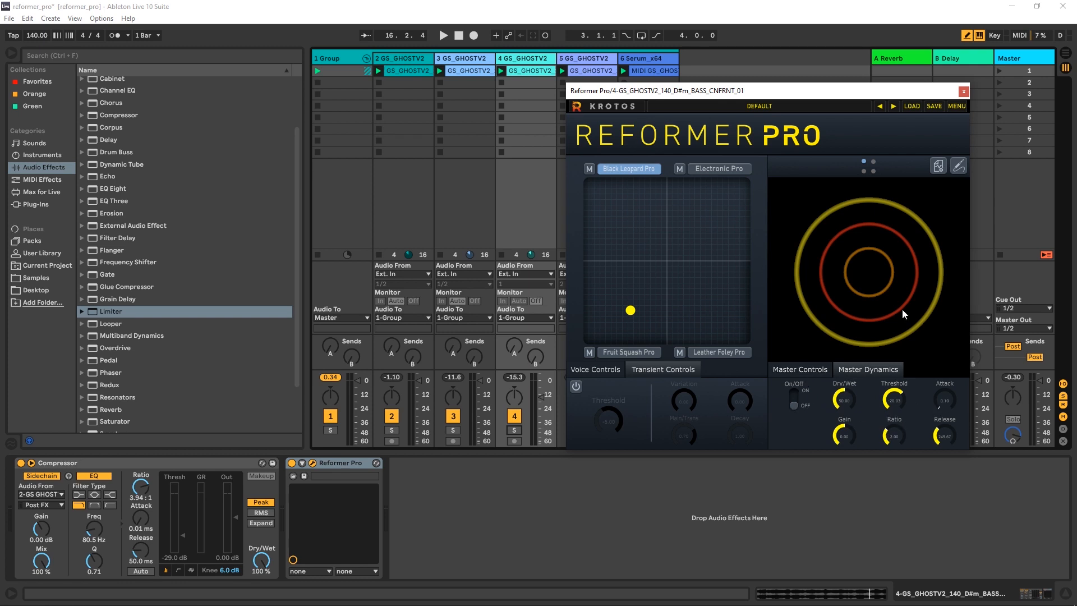
{"action": "left_click_drag", "start_coordinate": [862, 97], "coordinate": [734, 105]}
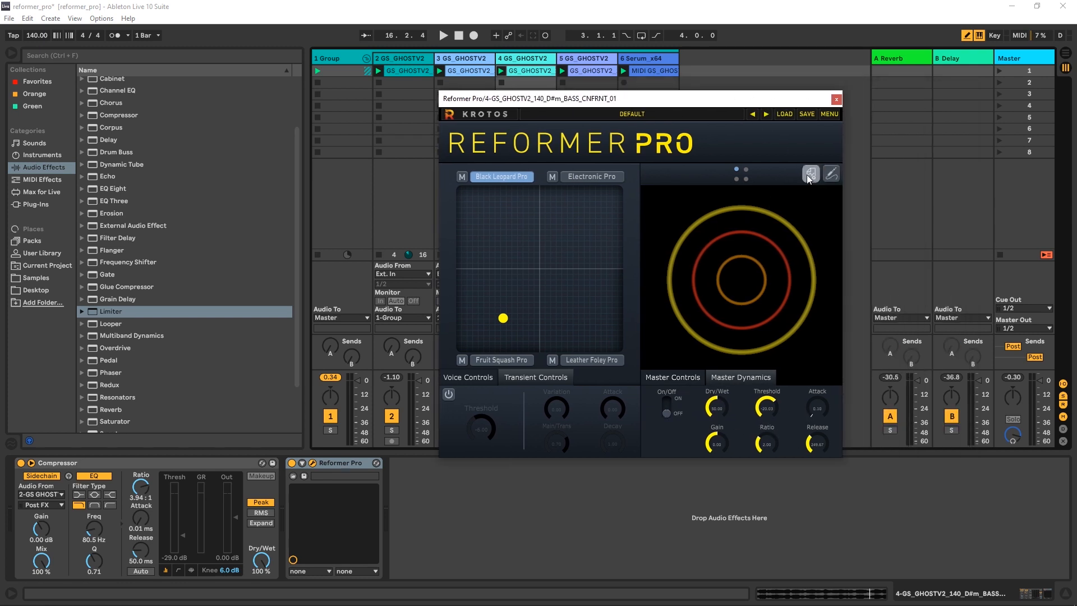
{"action": "left_click", "coordinate": [831, 175]}
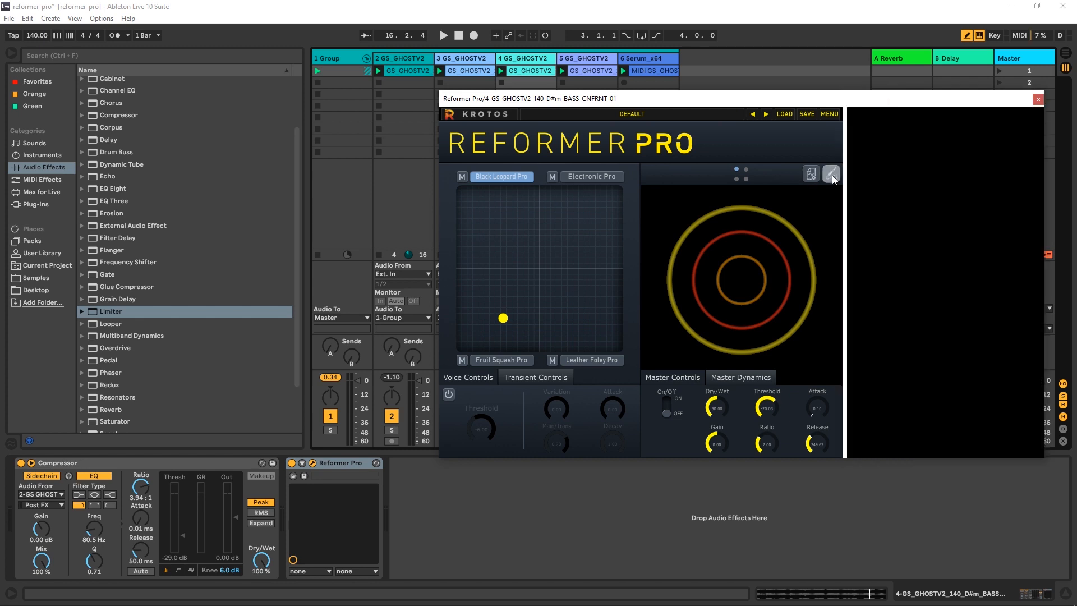
{"action": "left_click_drag", "start_coordinate": [738, 107], "coordinate": [638, 106]}
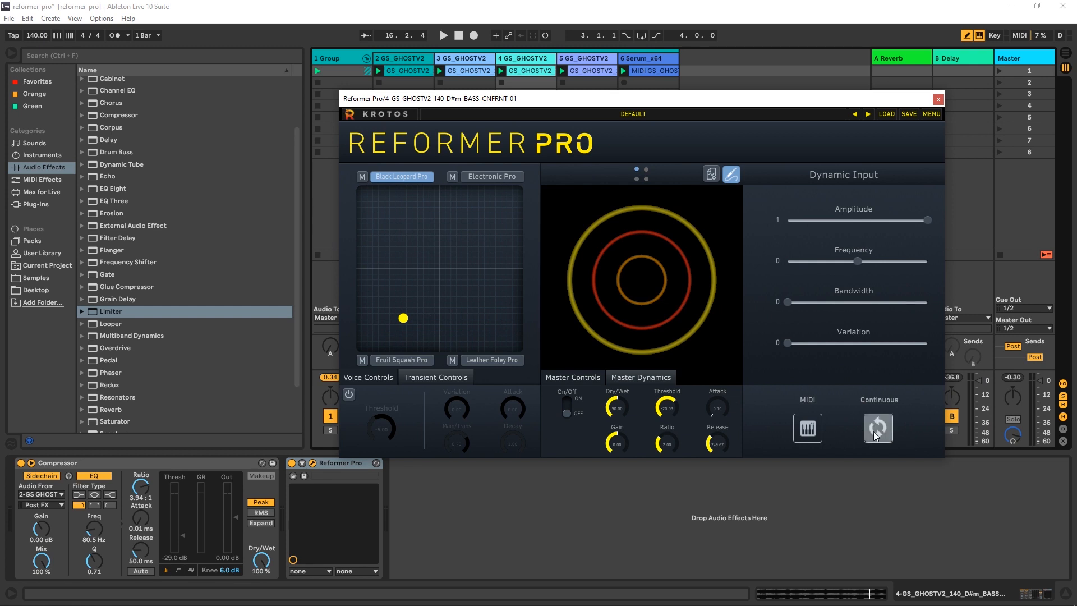
- With the blend point near Black Leopard Pro, set Dynamic Input Amplitude to 0.25 and Frequency to -0.69, and enable Continuous input
{"action": "left_click_drag", "start_coordinate": [920, 218], "coordinate": [873, 221]}
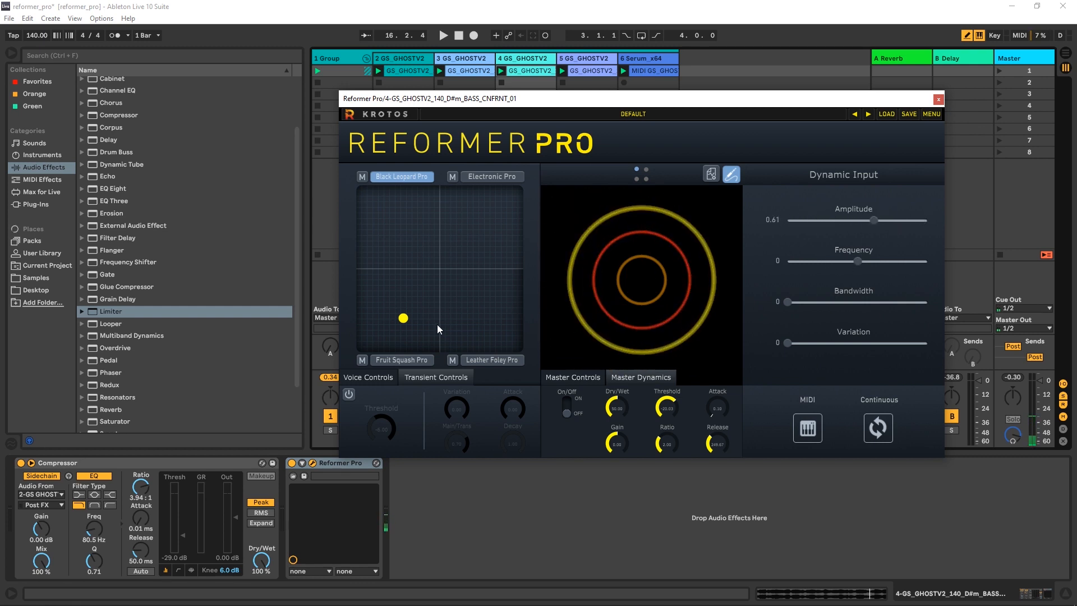
{"action": "left_click_drag", "start_coordinate": [402, 324], "coordinate": [386, 212]}
{"action": "left_click_drag", "start_coordinate": [873, 220], "coordinate": [796, 246]}
{"action": "left_click_drag", "start_coordinate": [856, 262], "coordinate": [884, 261]}
{"action": "left_click_drag", "start_coordinate": [797, 220], "coordinate": [846, 275]}
{"action": "left_click", "coordinate": [809, 261]}
{"action": "left_click_drag", "start_coordinate": [794, 221], "coordinate": [809, 272]}
{"action": "left_click", "coordinate": [877, 427]}
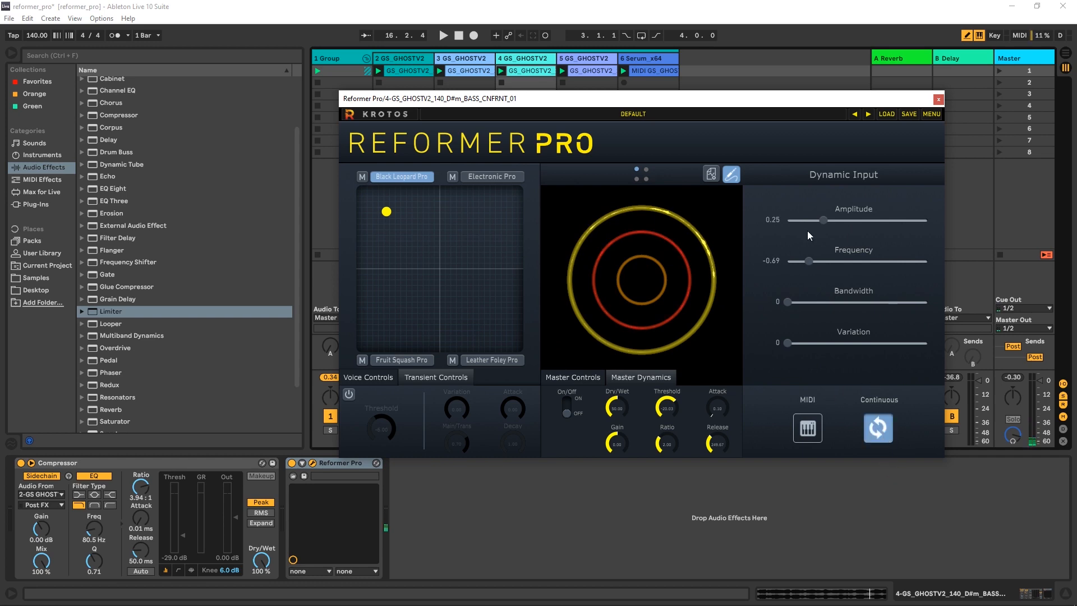
- Set Dynamic Input Amplitude to 0.78 and Frequency to -0.36 while moving the blend point toward Fruit Squash Pro
{"action": "left_click_drag", "start_coordinate": [812, 261], "coordinate": [893, 262]}
{"action": "left_click_drag", "start_coordinate": [823, 220], "coordinate": [885, 220]}
{"action": "left_click", "coordinate": [428, 232]}
{"action": "left_click_drag", "start_coordinate": [892, 261], "coordinate": [834, 302]}
{"action": "left_click_drag", "start_coordinate": [883, 221], "coordinate": [896, 245]}
{"action": "left_click_drag", "start_coordinate": [487, 317], "coordinate": [394, 312]}
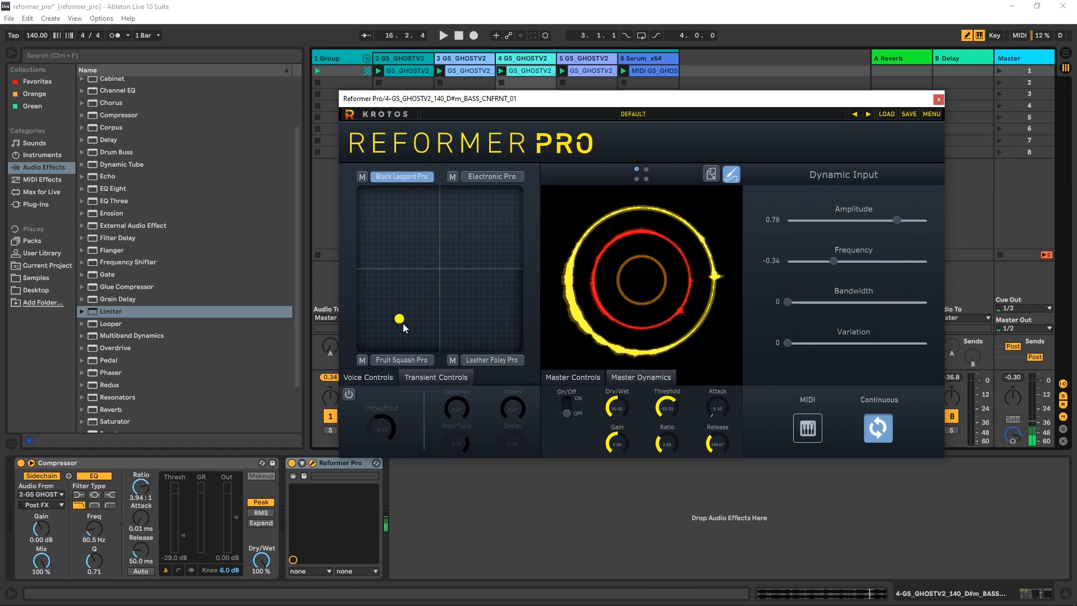
{"action": "left_click_drag", "start_coordinate": [837, 261], "coordinate": [828, 306]}
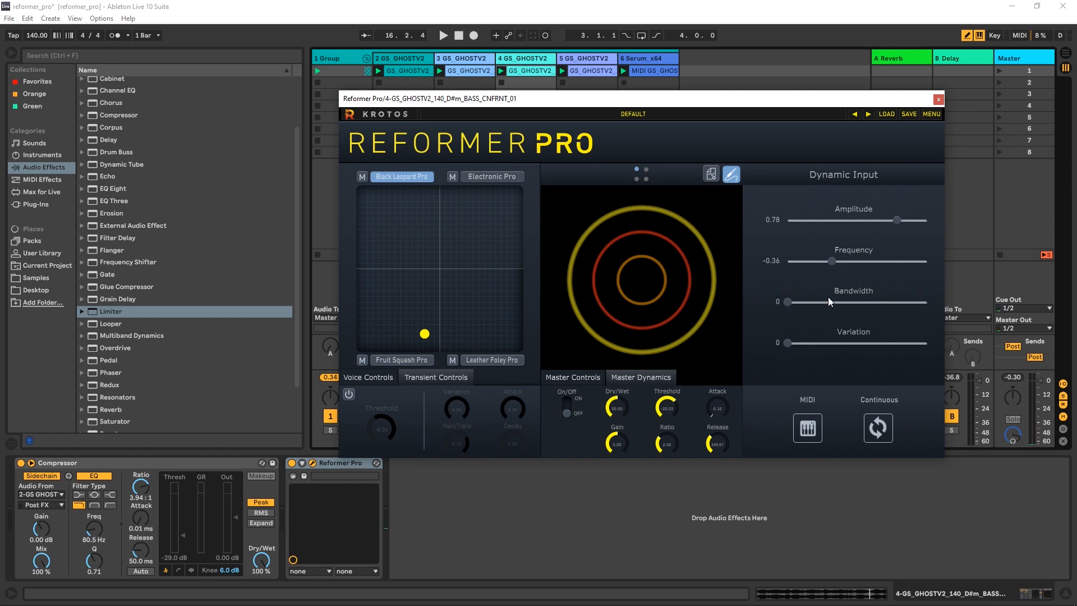